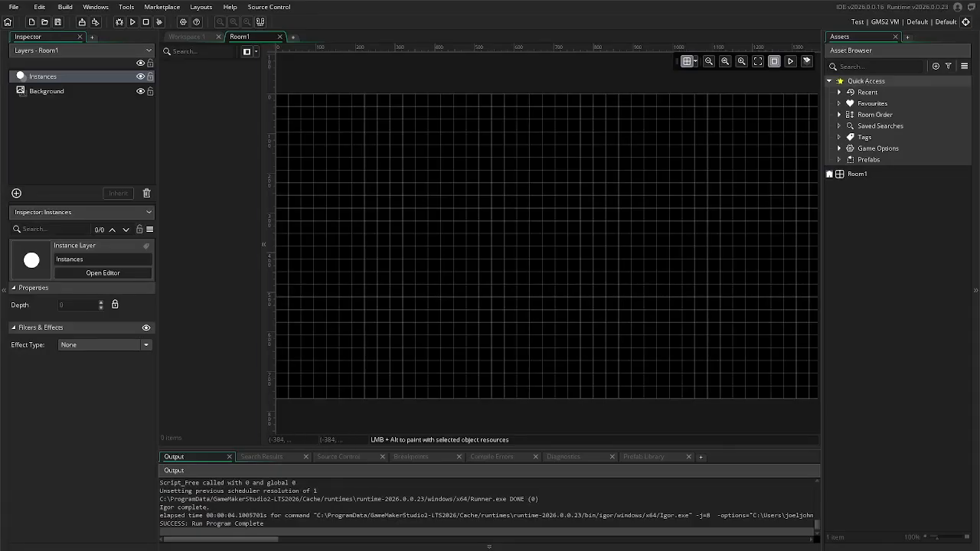
Step: Run the project to test the empty room and stop the running game
click(132, 21)
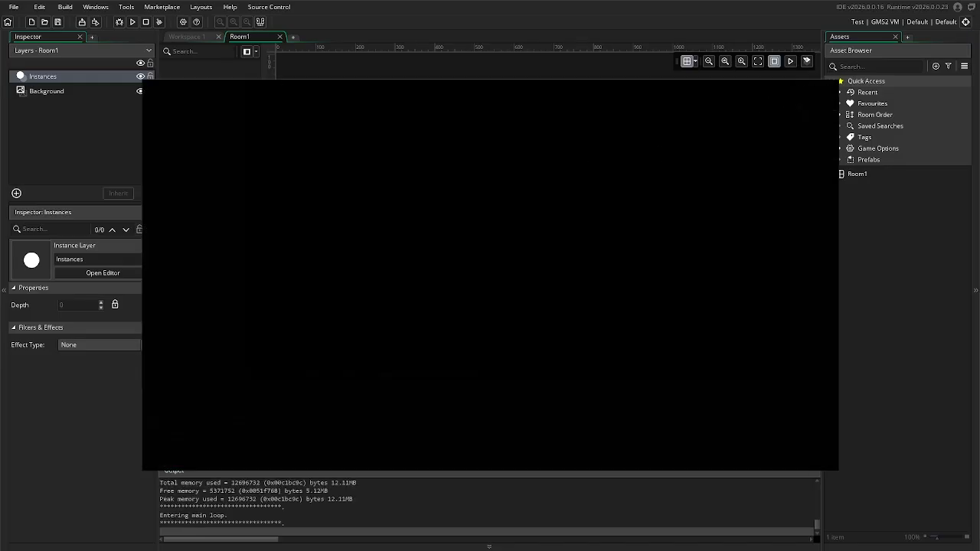
click(145, 22)
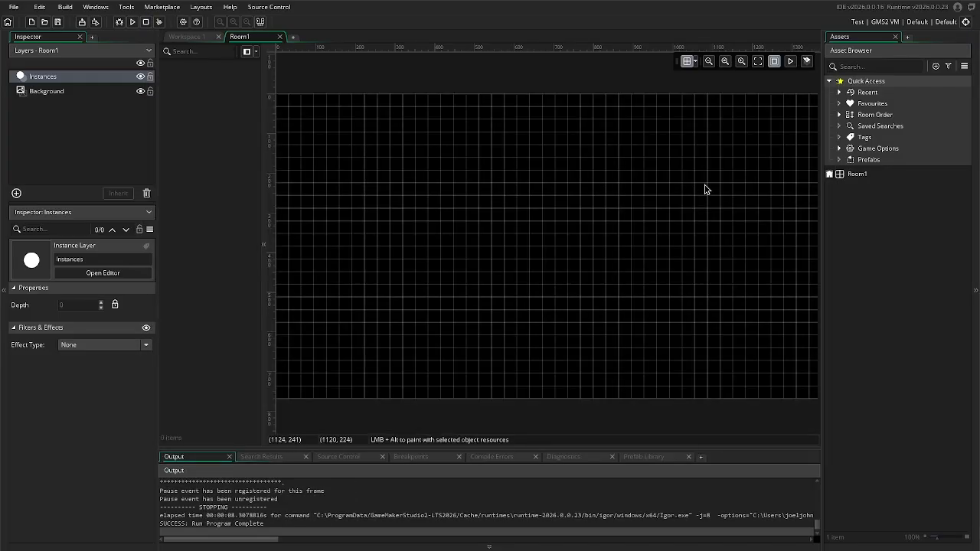
click(702, 185)
right_click(859, 220)
mouse_move(898, 230)
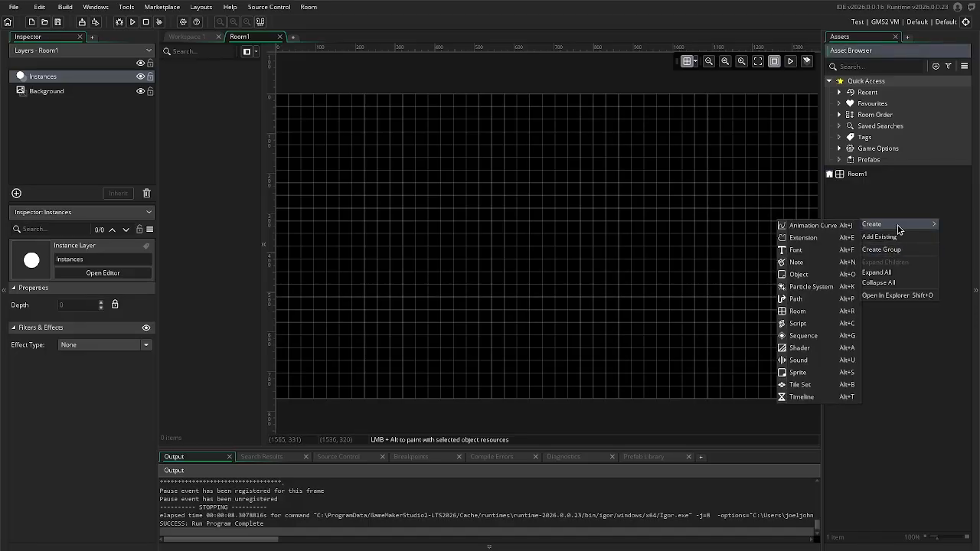
click(870, 196)
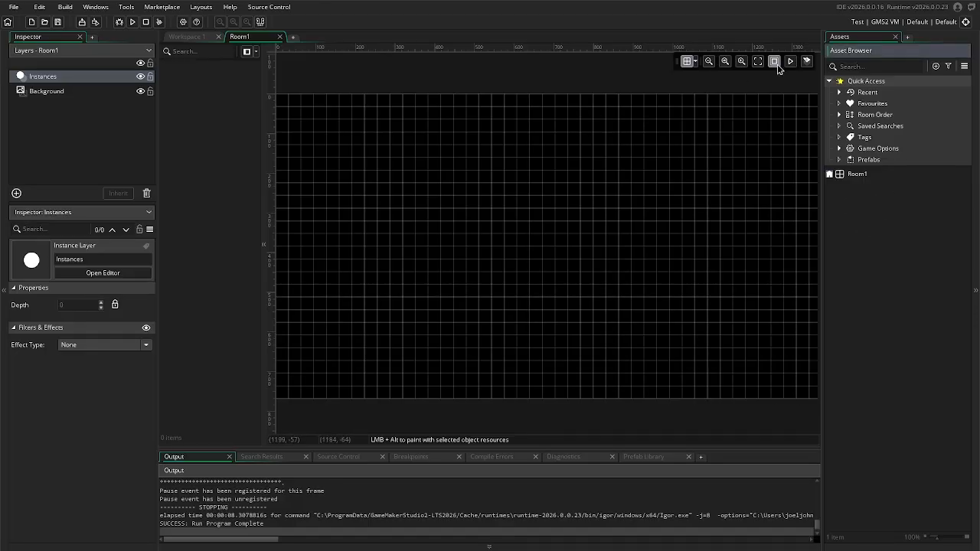
Step: Create an asset group named cow
right_click(883, 197)
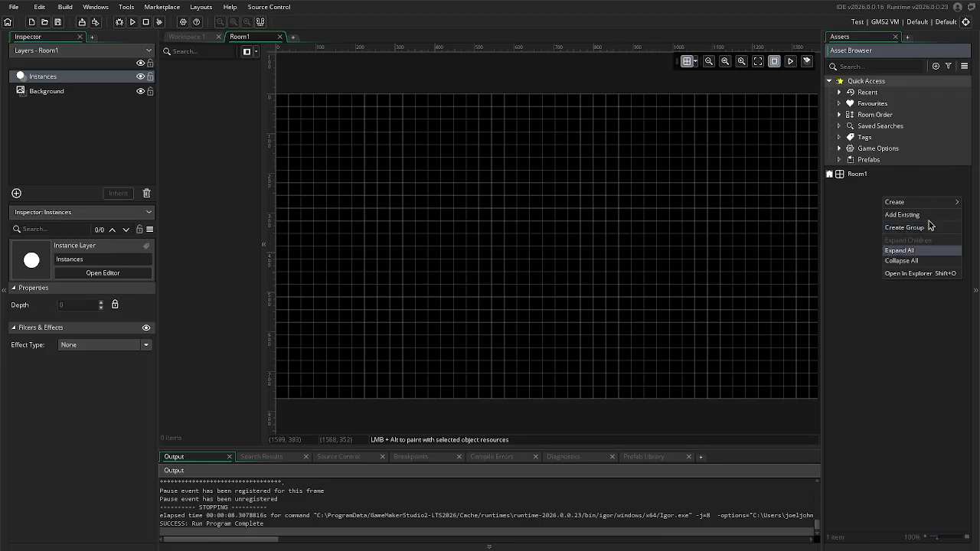
click(904, 228)
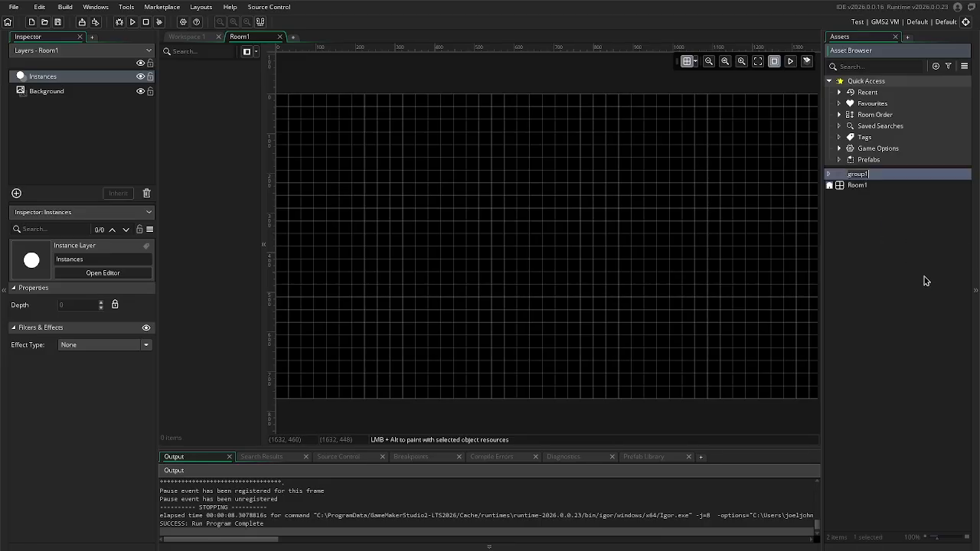
text(cow)
click(857, 185)
Step: Create a sprite inside the cow group and name it spr_cow_idle
right_click(862, 185)
mouse_move(900, 185)
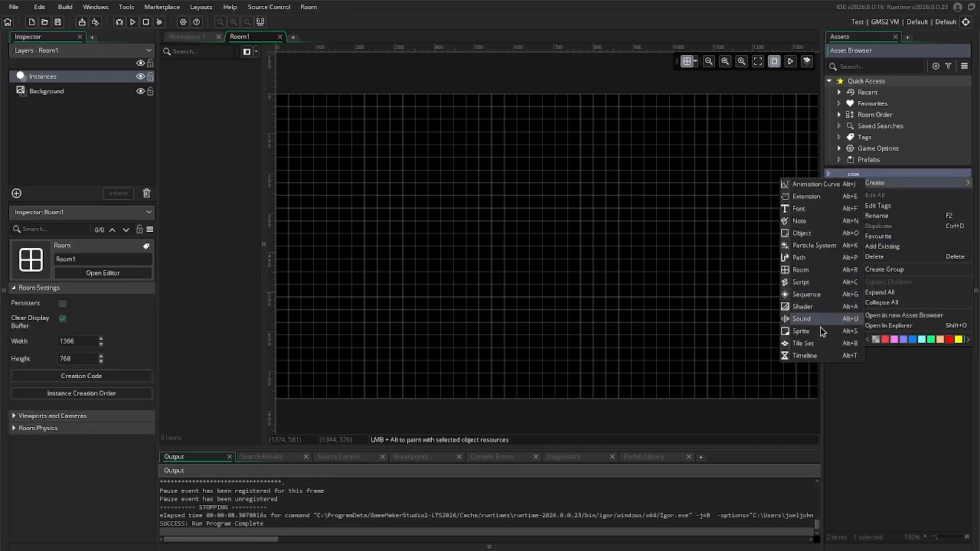
click(789, 331)
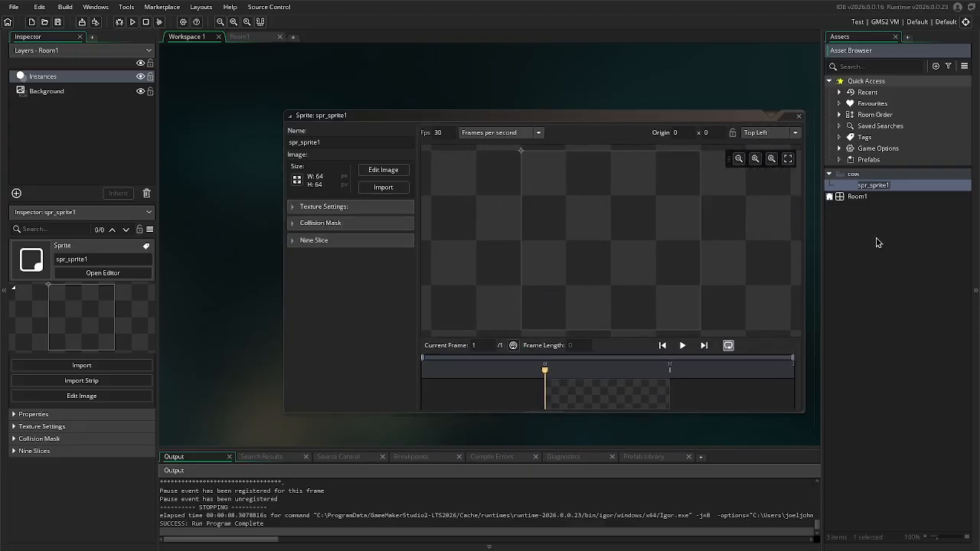
text(s)
key(Return)
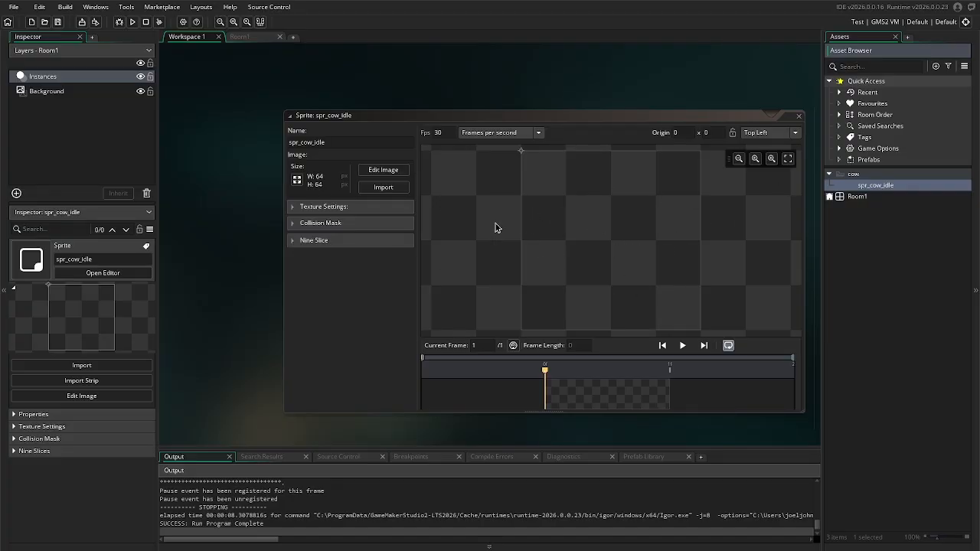
Step: Sketch a rough white cow outline with a black patch on the body in the image of spr_cow_idle
click(392, 169)
mouse_move(394, 220)
mouse_down()
mouse_move(385, 197)
mouse_move(462, 156)
mouse_move(454, 230)
mouse_move(550, 208)
mouse_move(450, 263)
mouse_move(420, 244)
mouse_up()
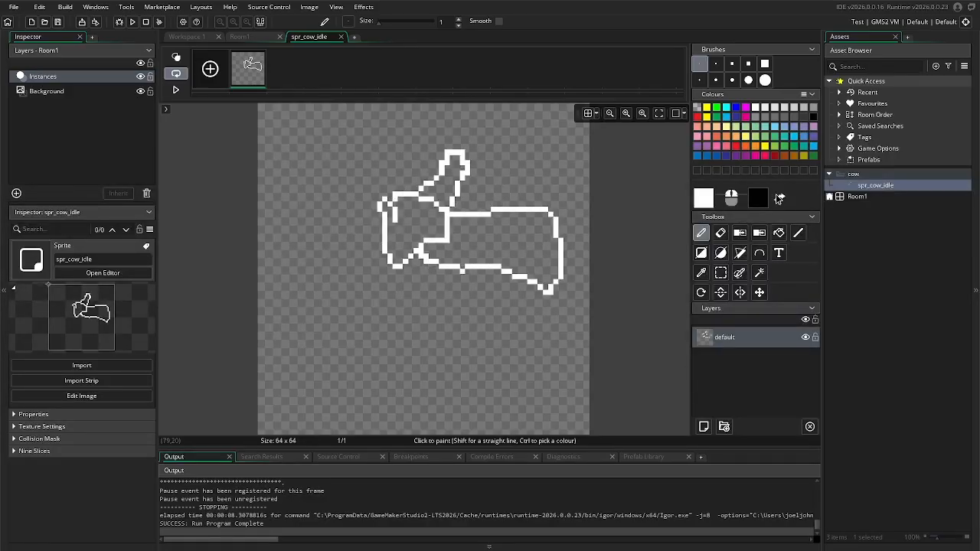
click(778, 197)
mouse_move(510, 218)
mouse_down()
mouse_move(498, 214)
mouse_move(486, 229)
mouse_up()
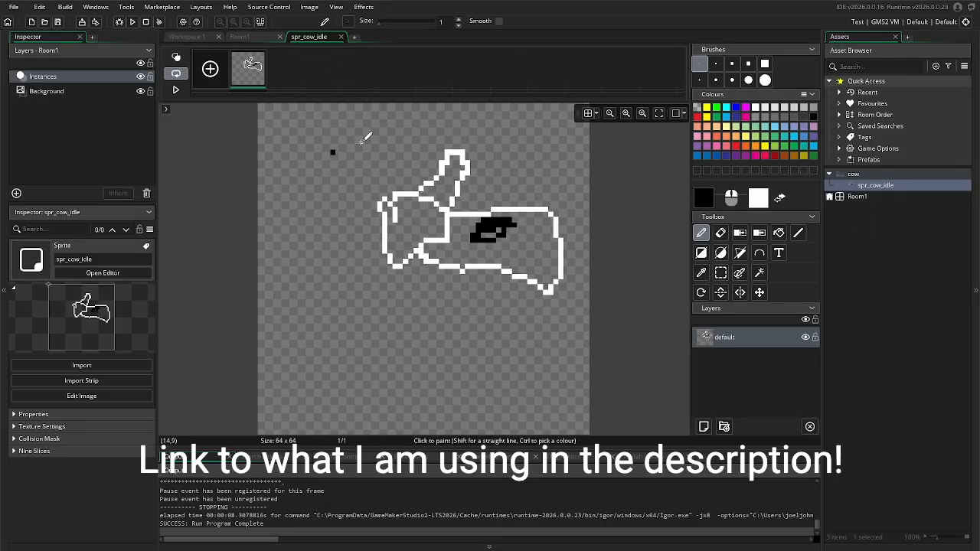
click(309, 7)
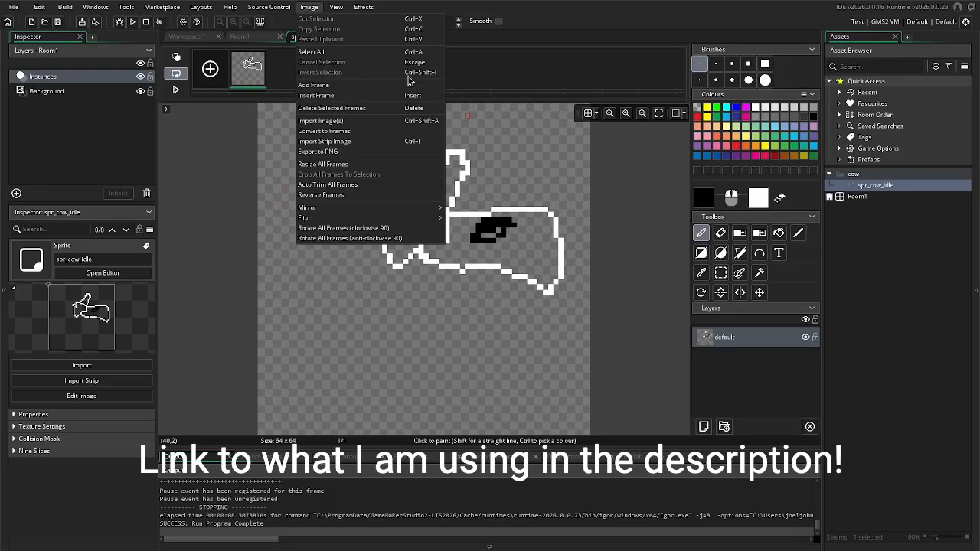
click(302, 9)
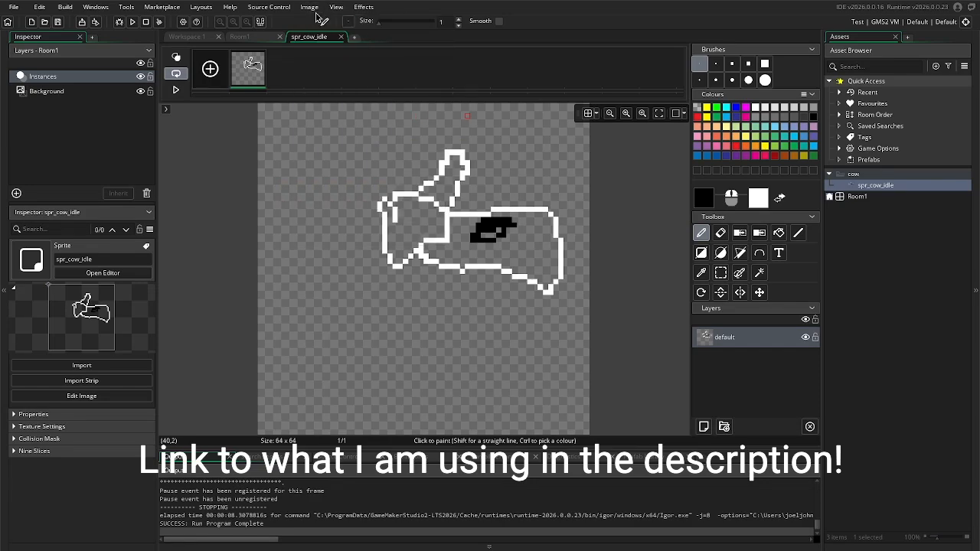
click(314, 10)
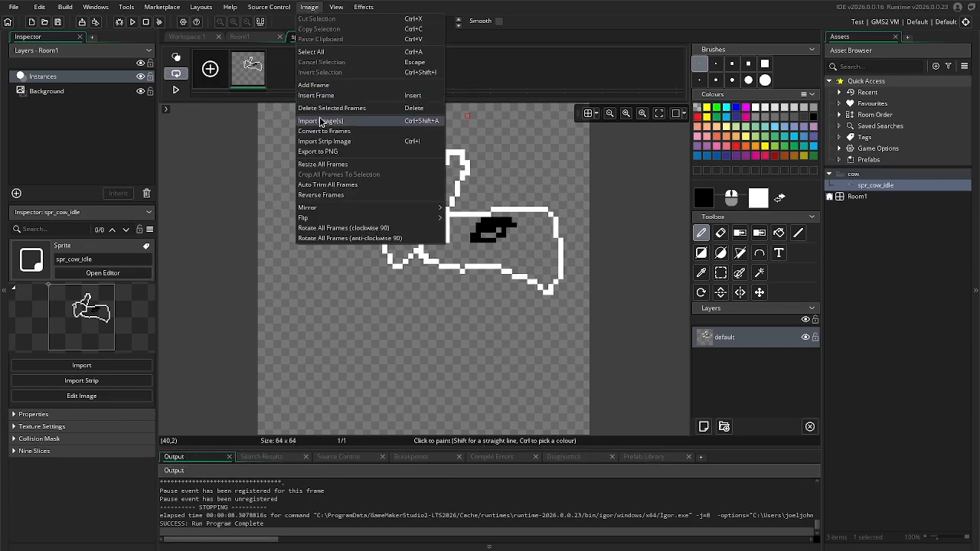
click(652, 202)
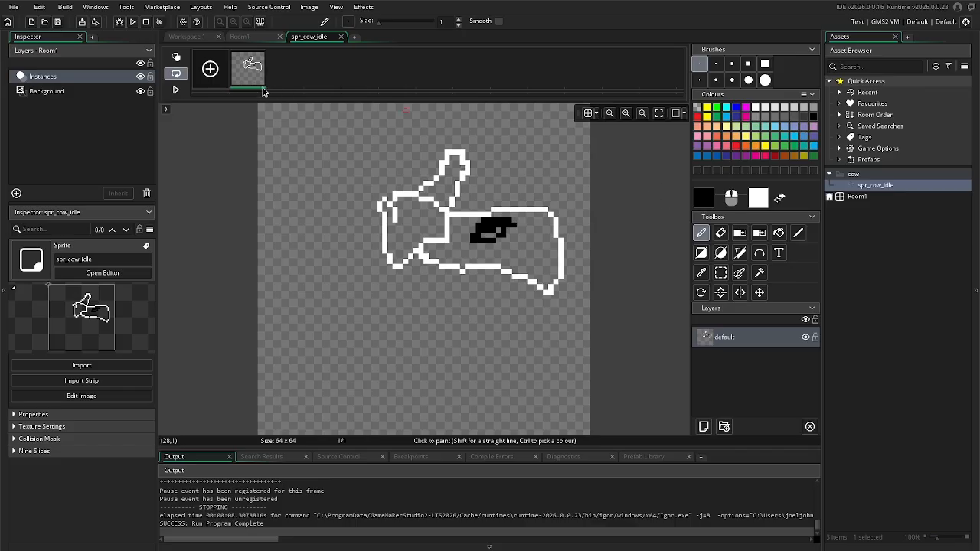
Step: Import the cow sprite sheet image into spr_cow_idle, replacing its drawn image
double_click(865, 184)
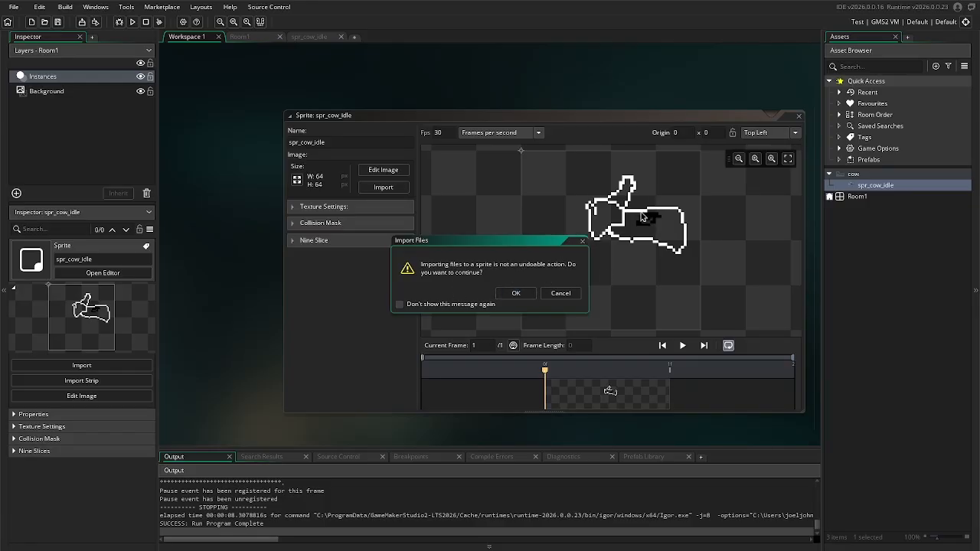
click(515, 294)
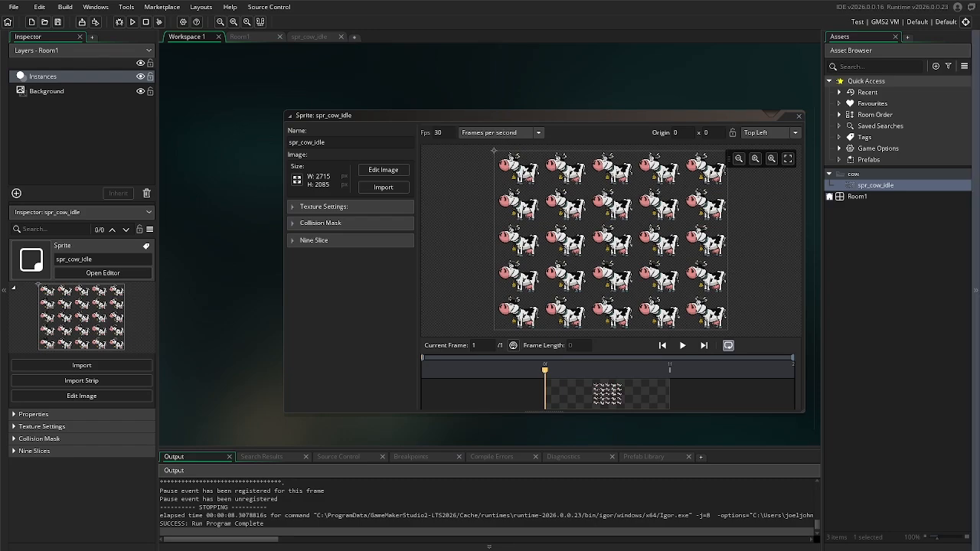
click(494, 198)
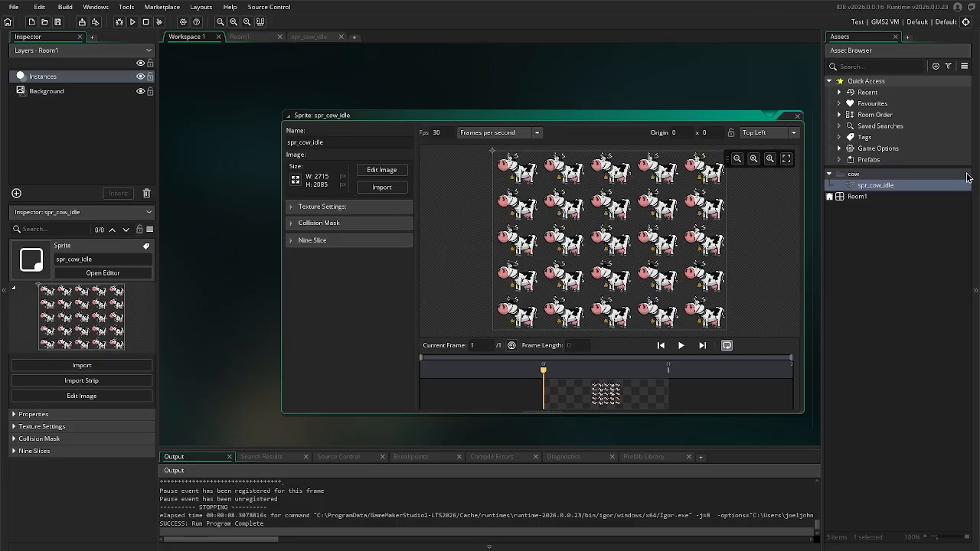
Step: Create an object inside the cow group and name it obj_cow
right_click(942, 174)
mouse_move(942, 175)
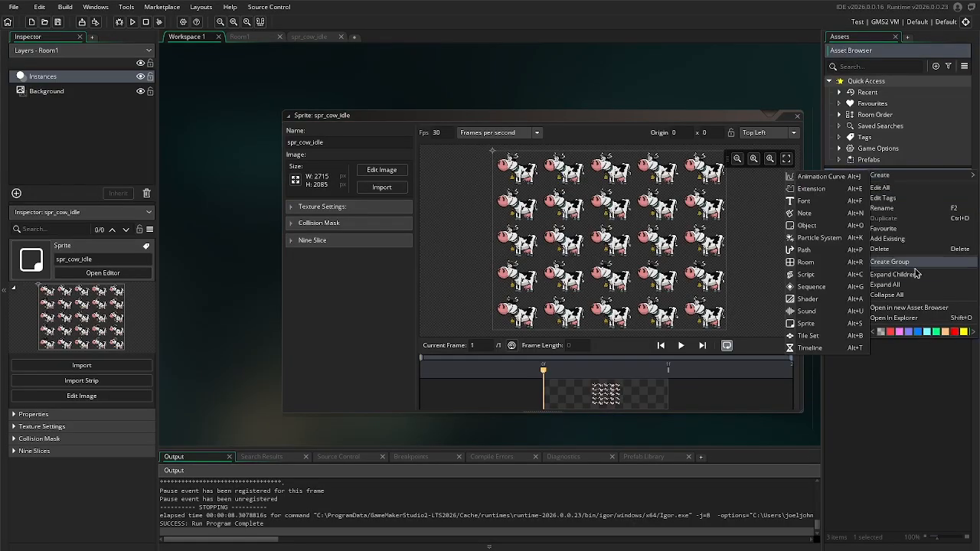
click(825, 227)
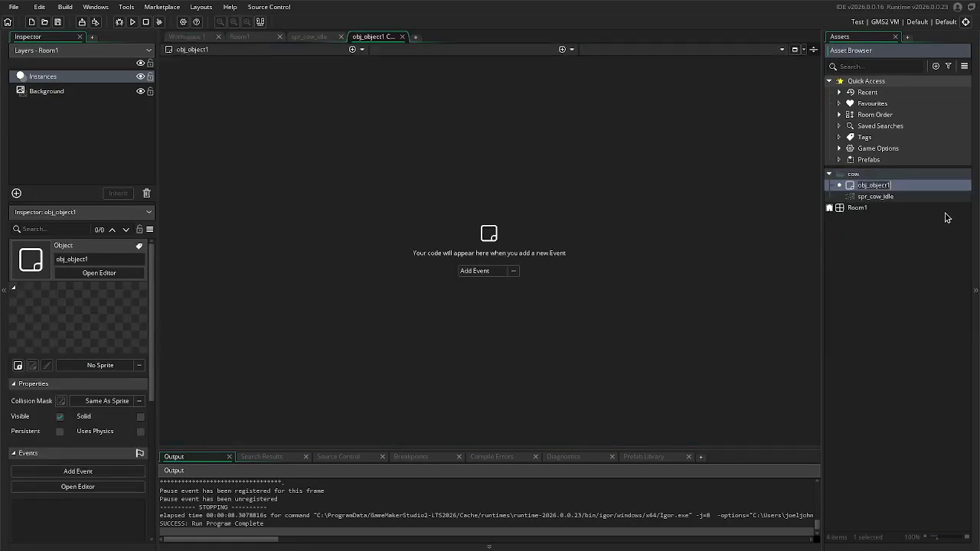
text(obj_cow)
key(Return)
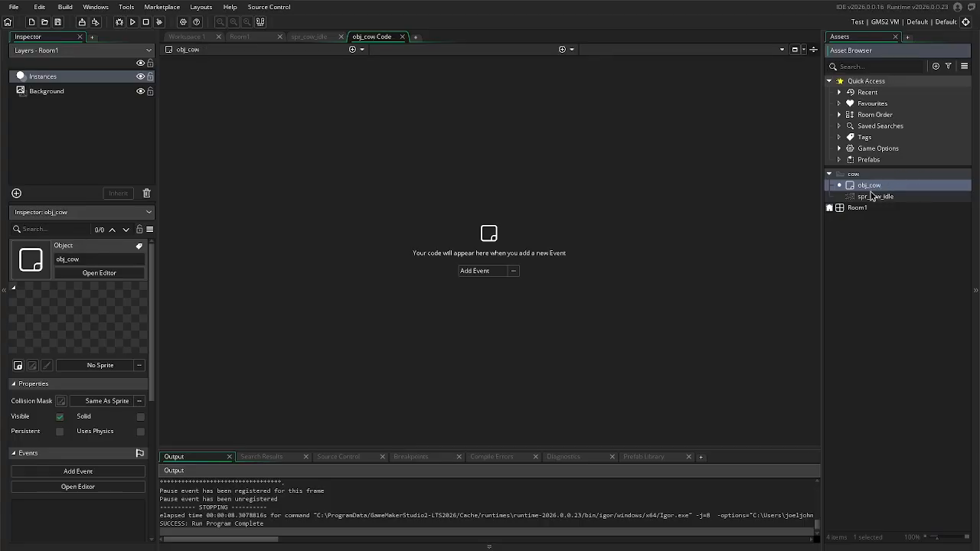
Step: Open obj_cow and assign spr_cow_idle as its sprite
key(F12)
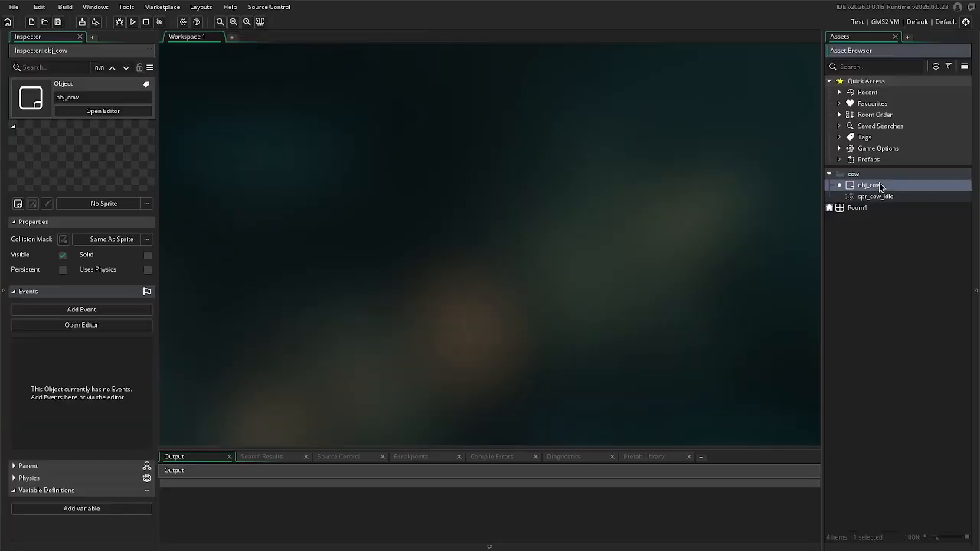
double_click(869, 185)
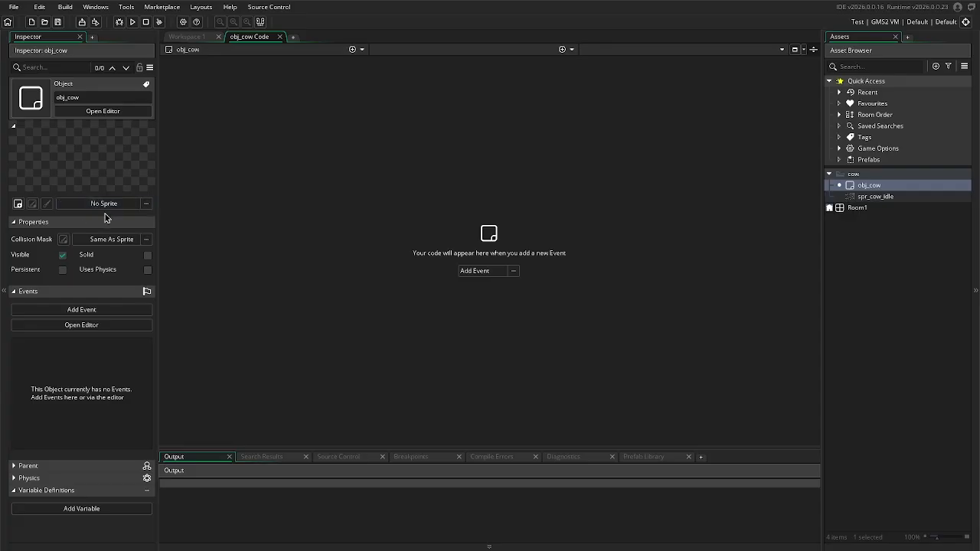
click(881, 197)
click(867, 186)
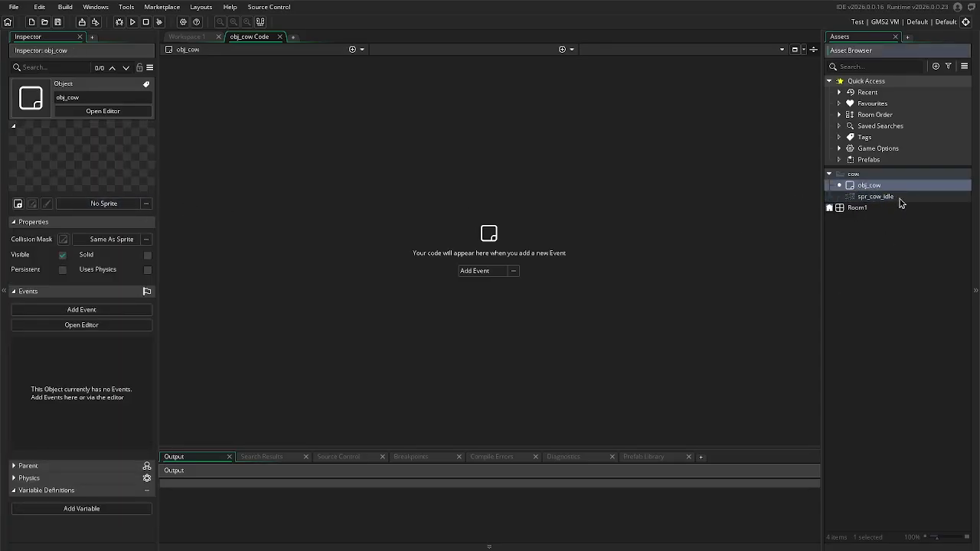
drag(901, 202, 106, 208)
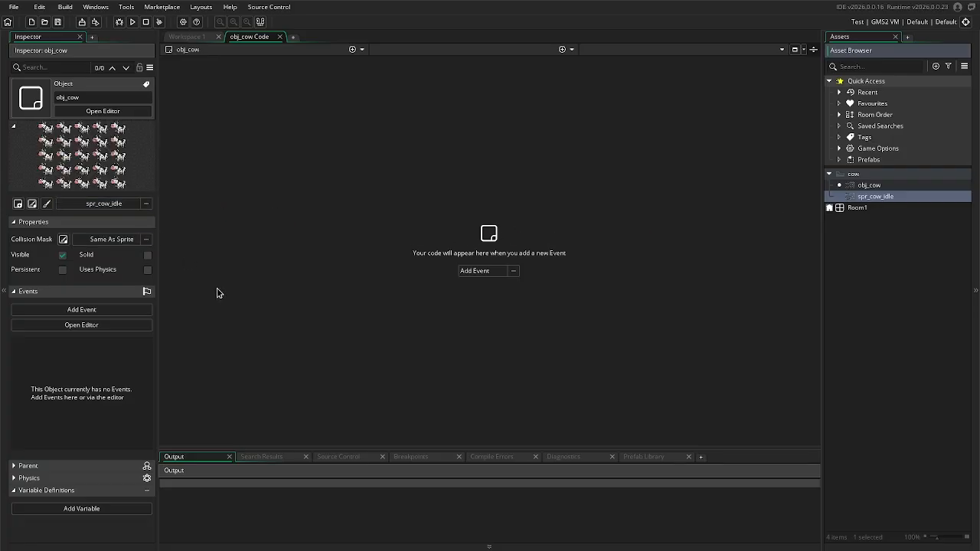
click(577, 143)
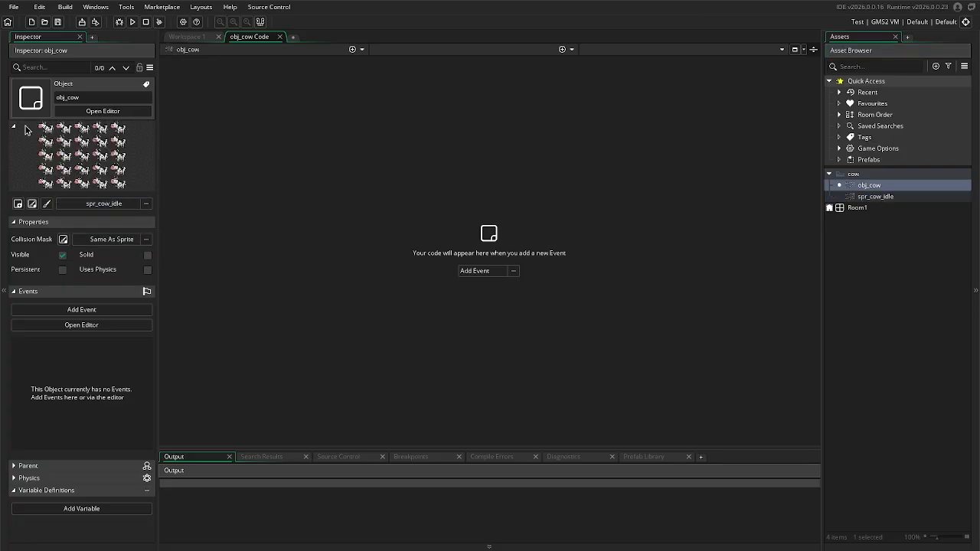
Step: Open Room1 and place an obj_cow instance in it at position X 224, Y 32
double_click(888, 208)
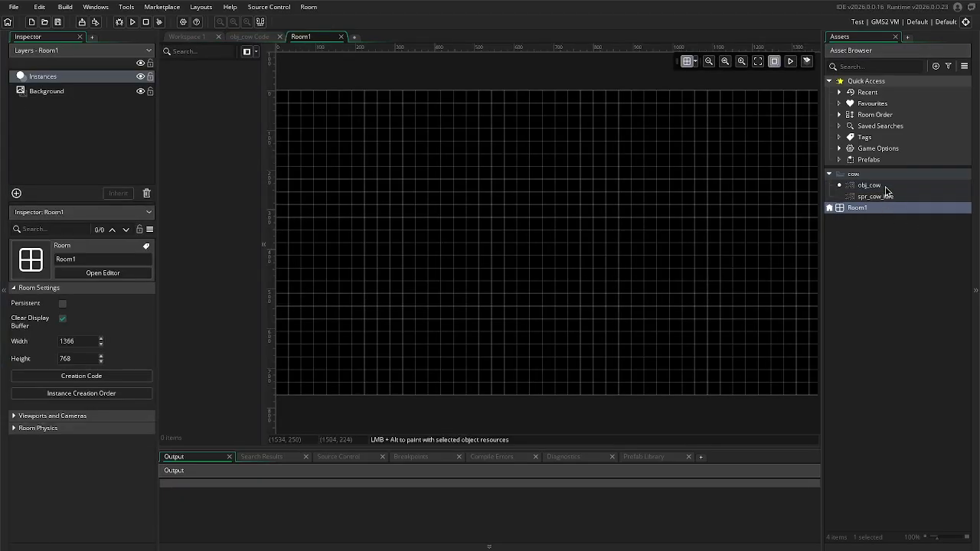
drag(883, 186, 492, 159)
drag(684, 240, 592, 216)
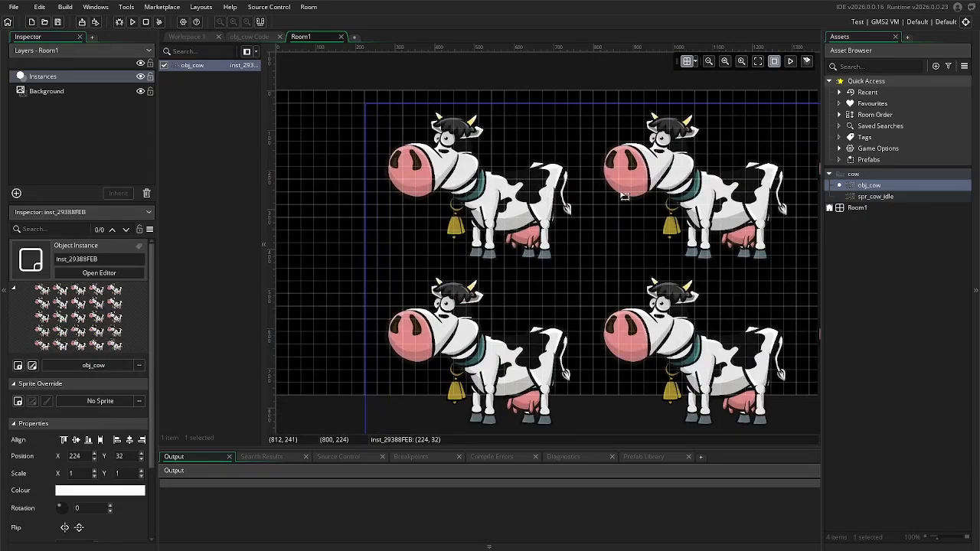
click(928, 262)
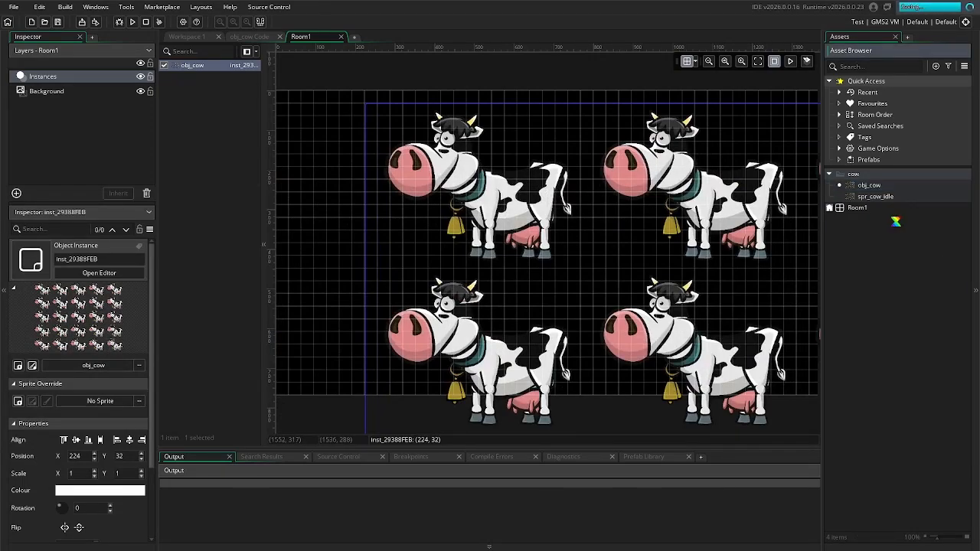
Step: Open spr_cow_idle in the image editor and start the Convert to Frames operation on its sprite sheet
double_click(876, 197)
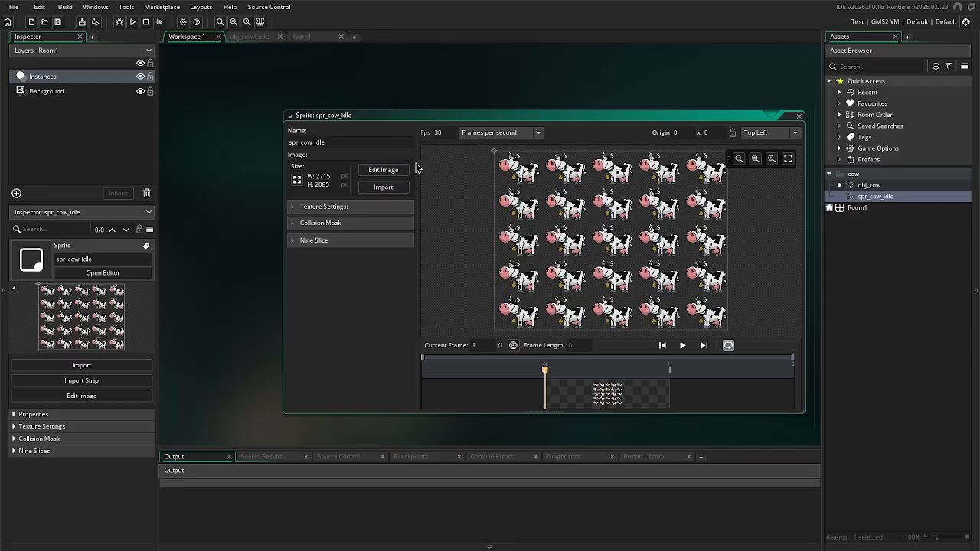
click(377, 173)
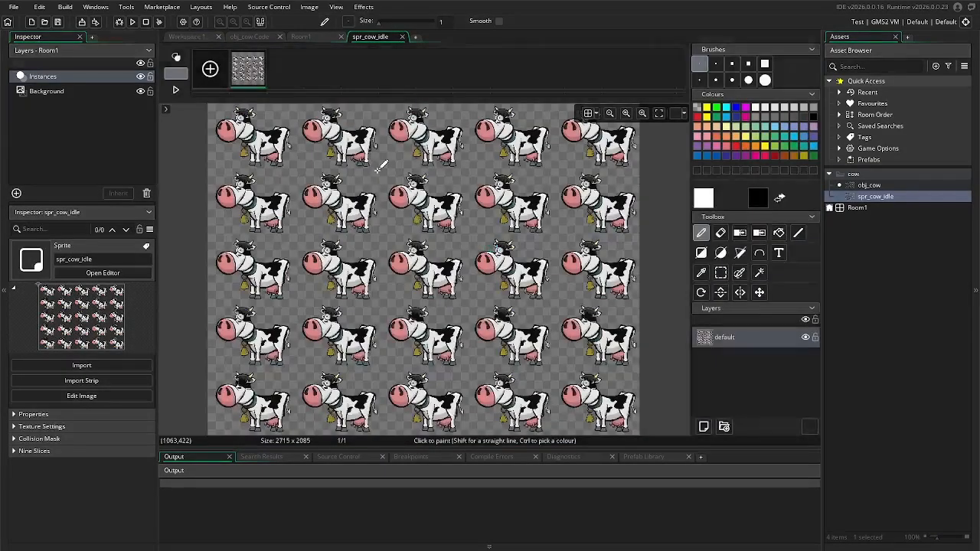
mouse_move(486, 173)
mouse_down()
mouse_move(371, 256)
mouse_move(449, 185)
mouse_move(441, 280)
mouse_up()
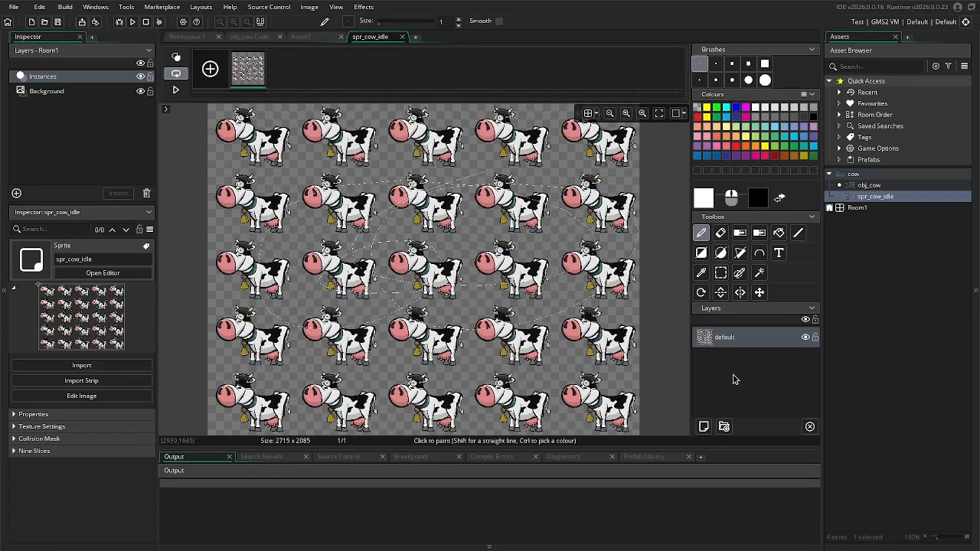
key(ctrl+z)
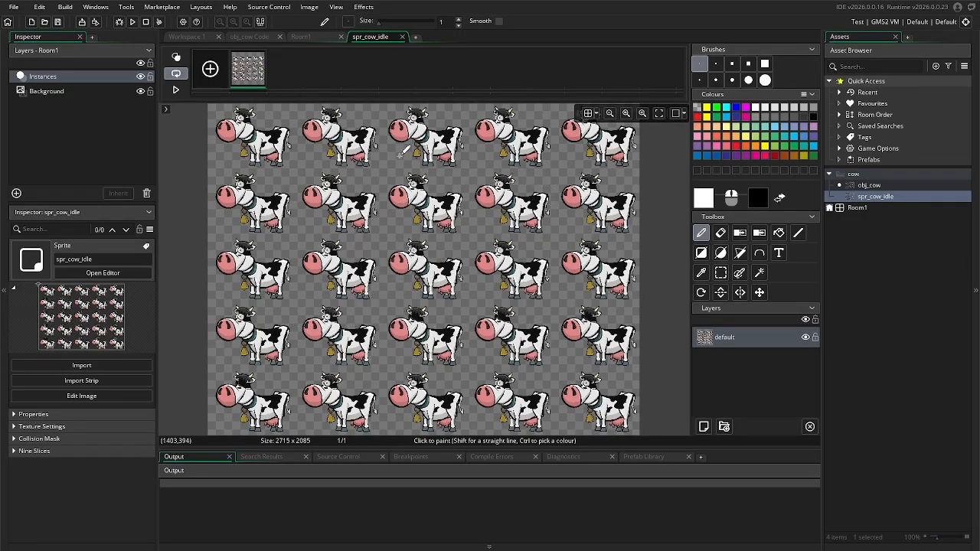
click(307, 8)
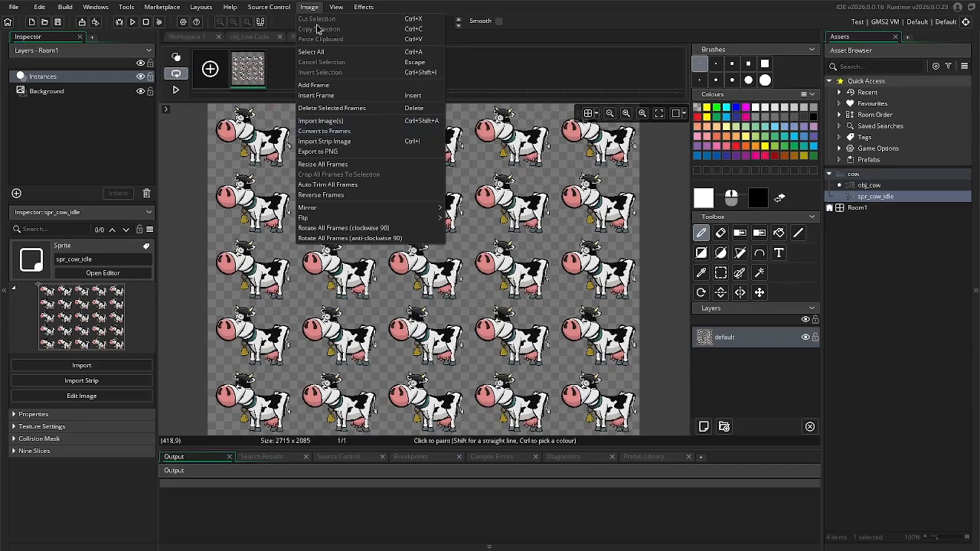
click(354, 135)
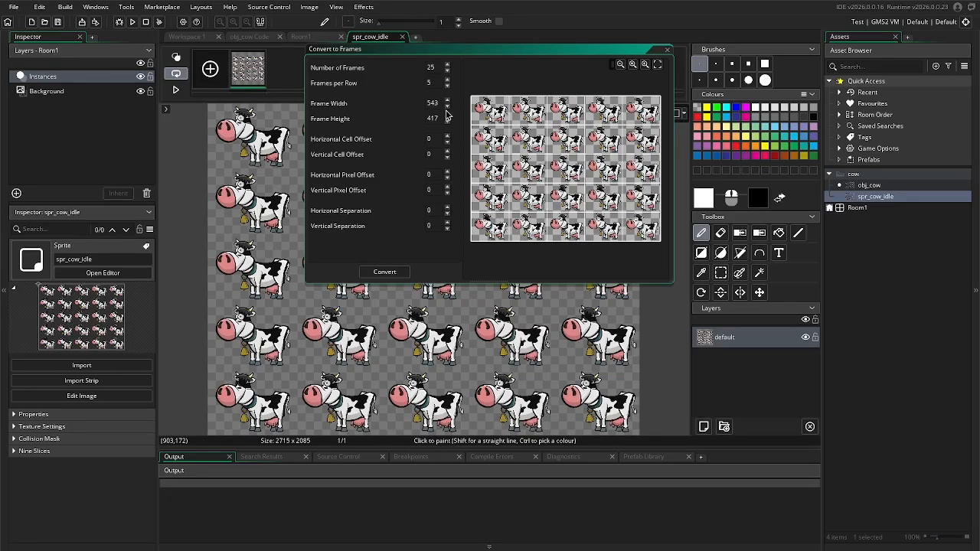
Step: Set the frame conversion to 5 frames per row
click(391, 81)
drag(497, 121, 404, 81)
text(5)
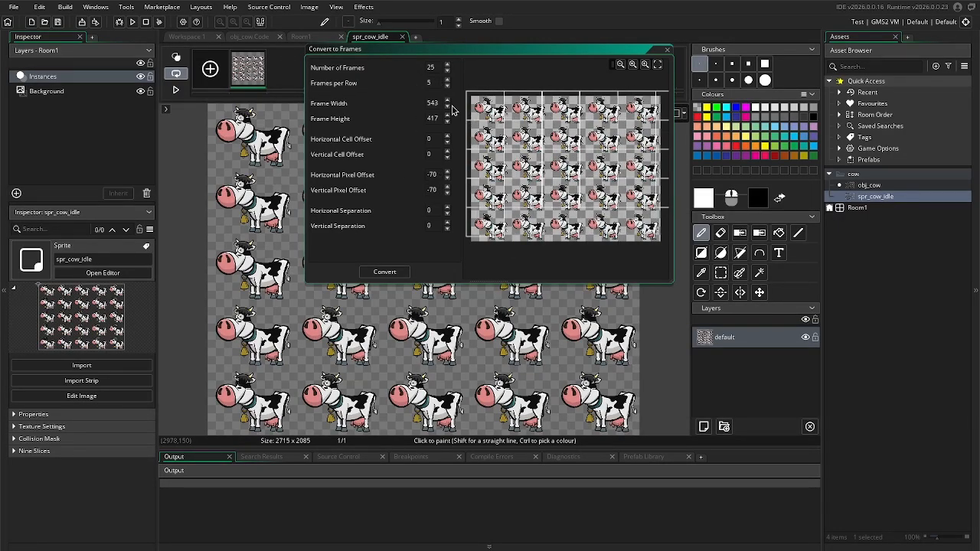
Step: Reset the frame grid's horizontal and vertical pixel offsets to 0
click(433, 175)
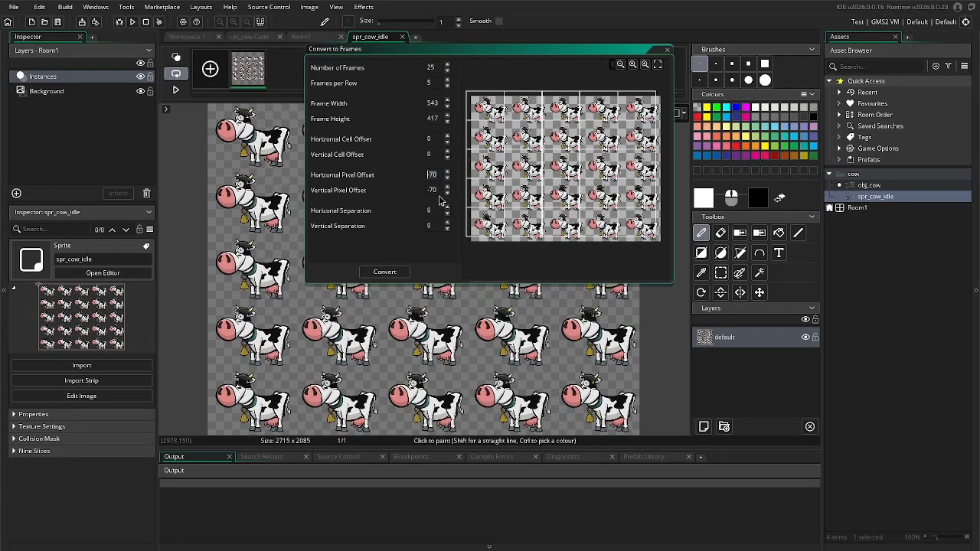
click(546, 174)
drag(546, 174, 502, 153)
double_click(442, 174)
text(0)
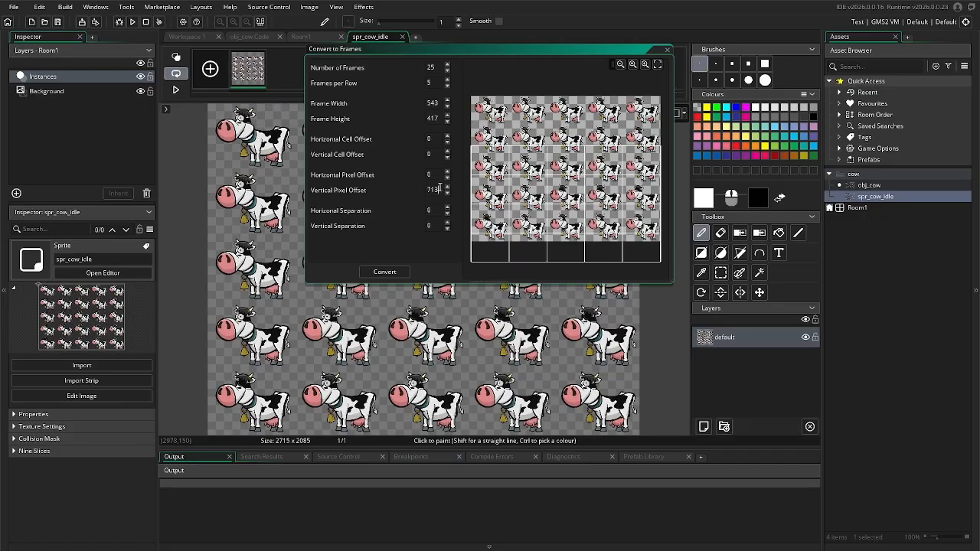
double_click(440, 189)
text(0)
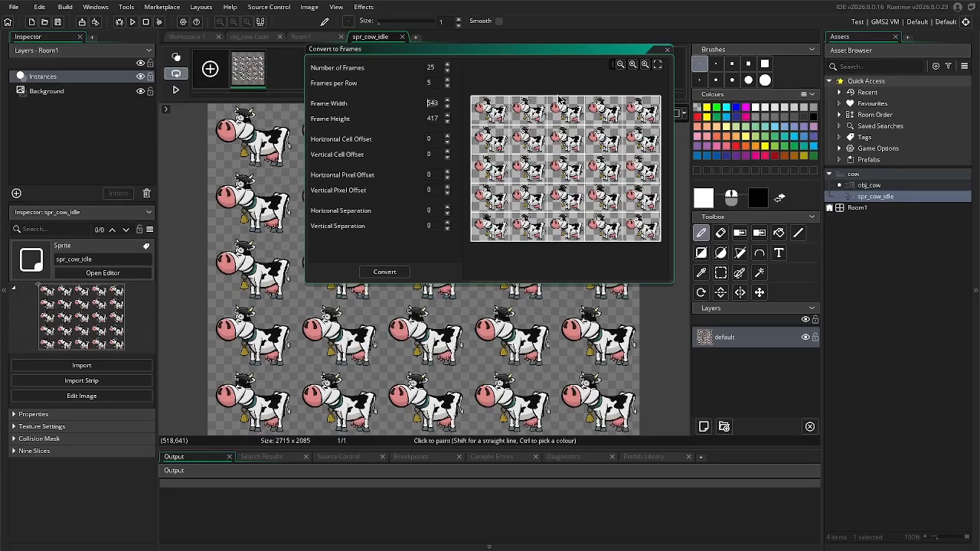
Step: Try shifting the frame grid by 208 px horizontally and -34 px vertically, and restore both pixel offsets to 0
drag(549, 125, 485, 127)
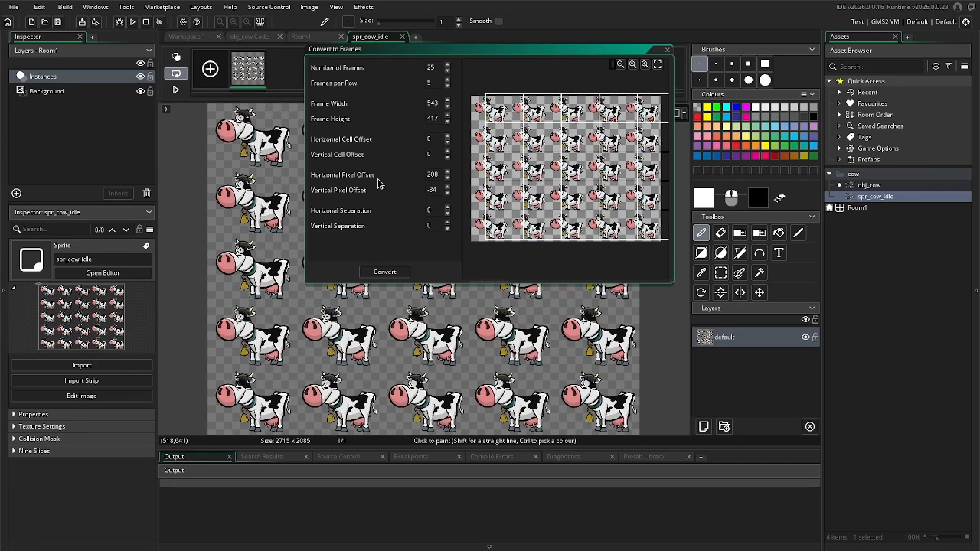
double_click(440, 174)
text(0)
double_click(441, 190)
text(0)
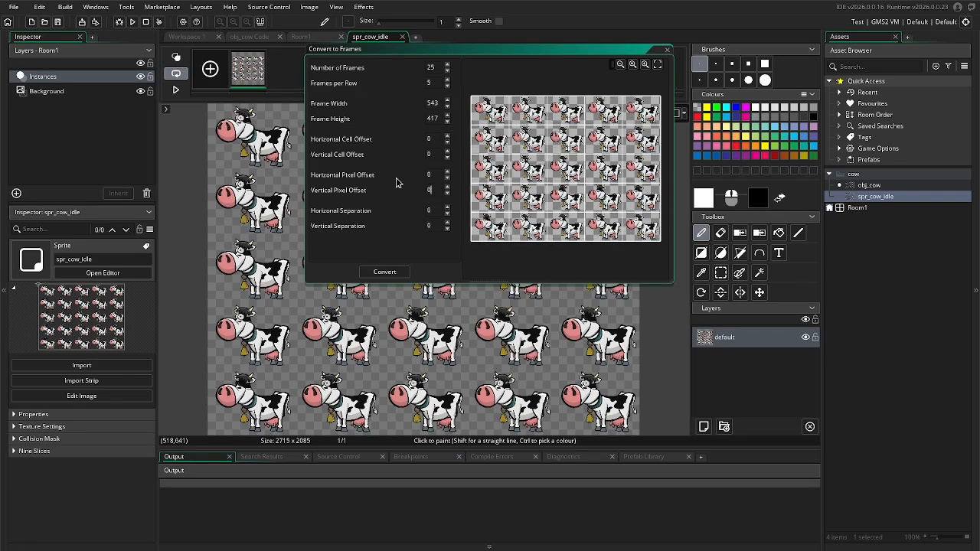
Step: Convert the sheet into 25 frames of 543 x 417 px, replacing the existing frame, and preview the animation
click(385, 272)
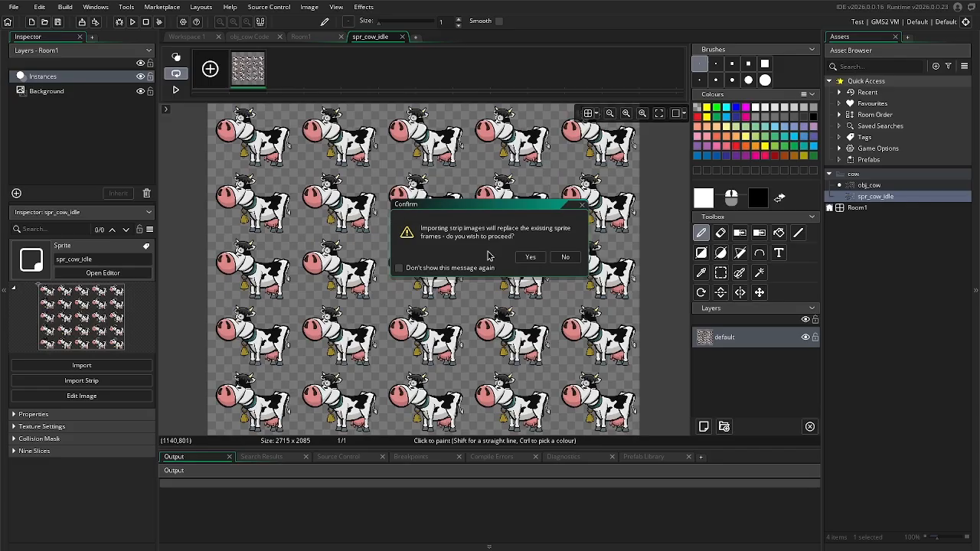
click(530, 257)
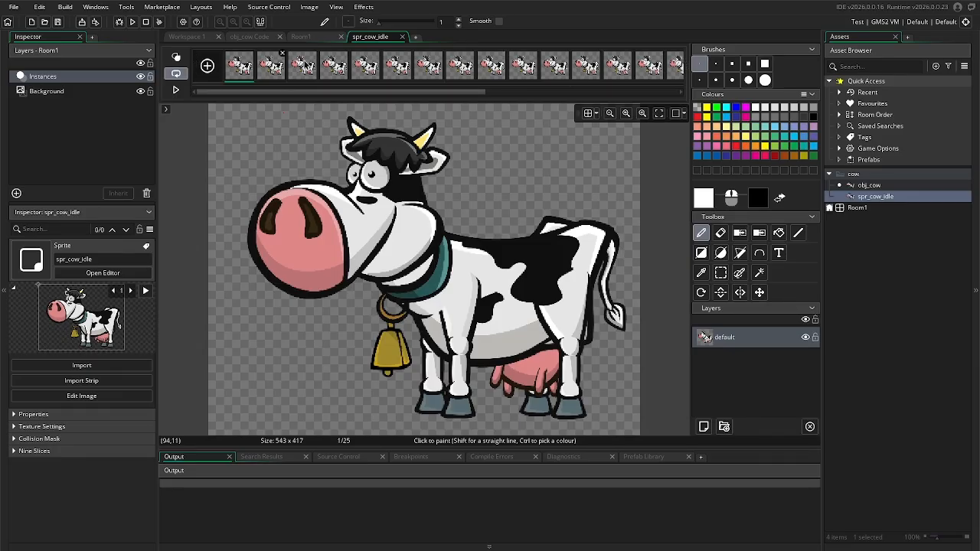
click(175, 89)
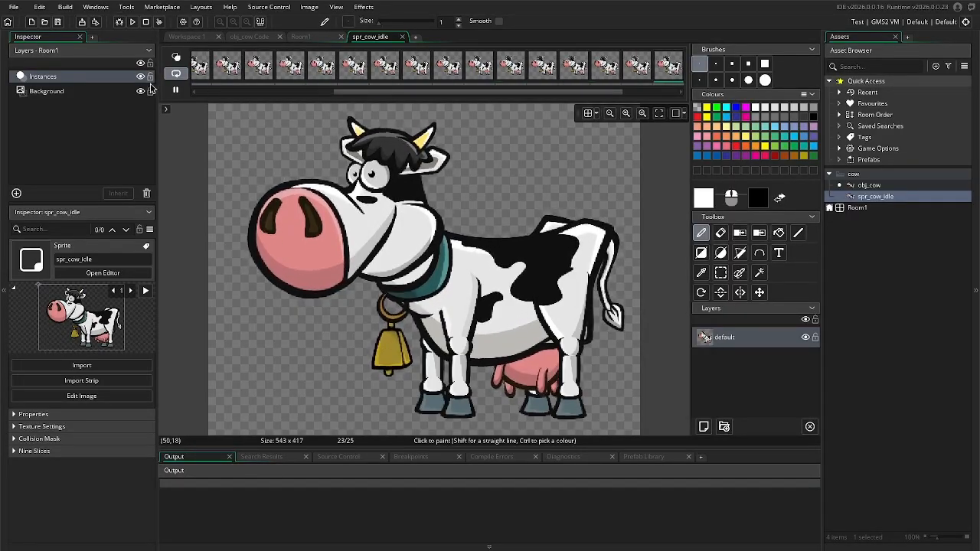
click(176, 90)
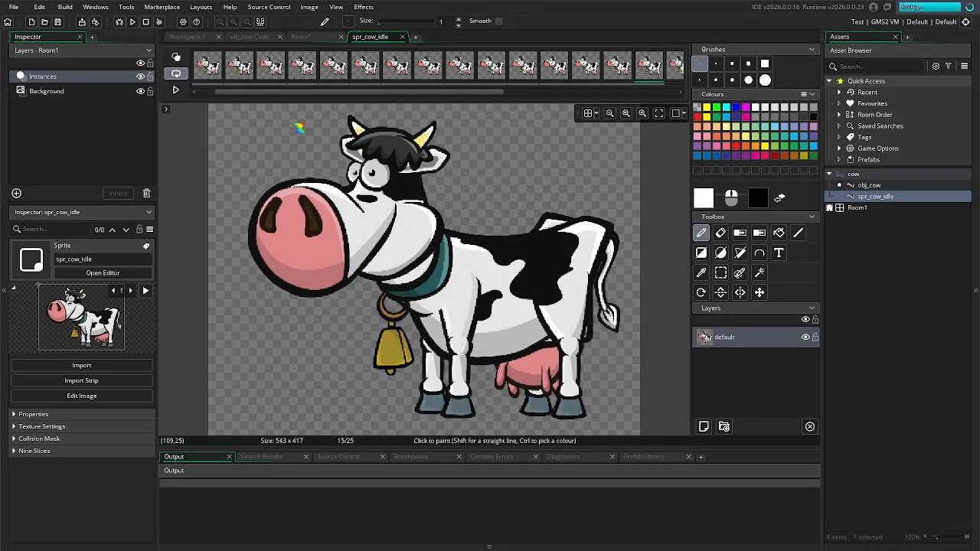
Step: Open Room1, move the obj_cow instance to X 416, Y 160 and deselect it
click(877, 212)
double_click(877, 213)
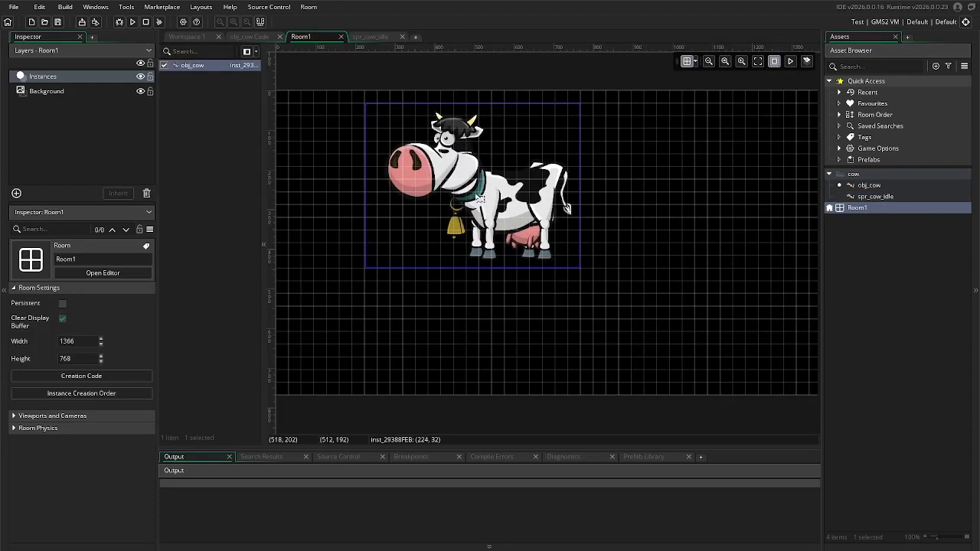
drag(509, 204, 586, 246)
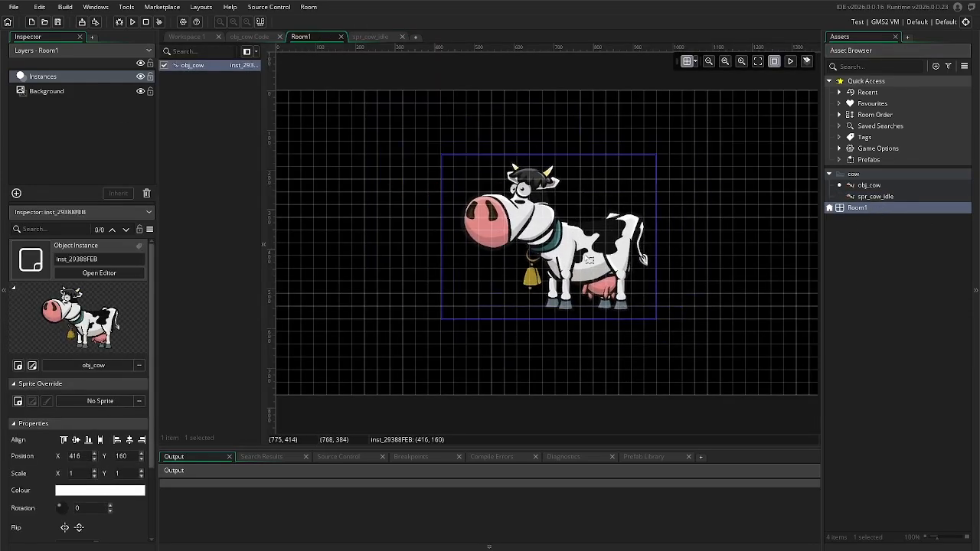
click(737, 263)
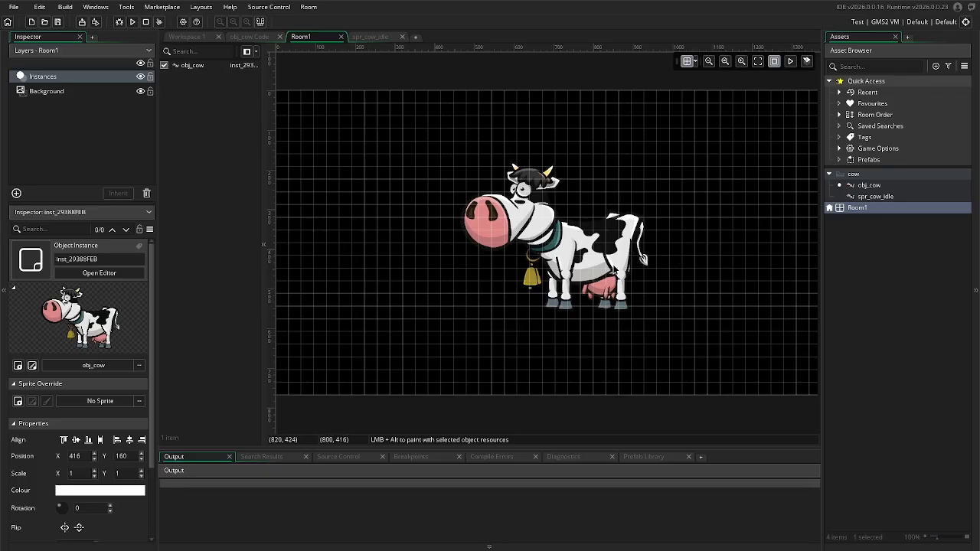
Step: Set the Background layer's colour in Room1 to dark green (hex 006100) and run the game
click(38, 92)
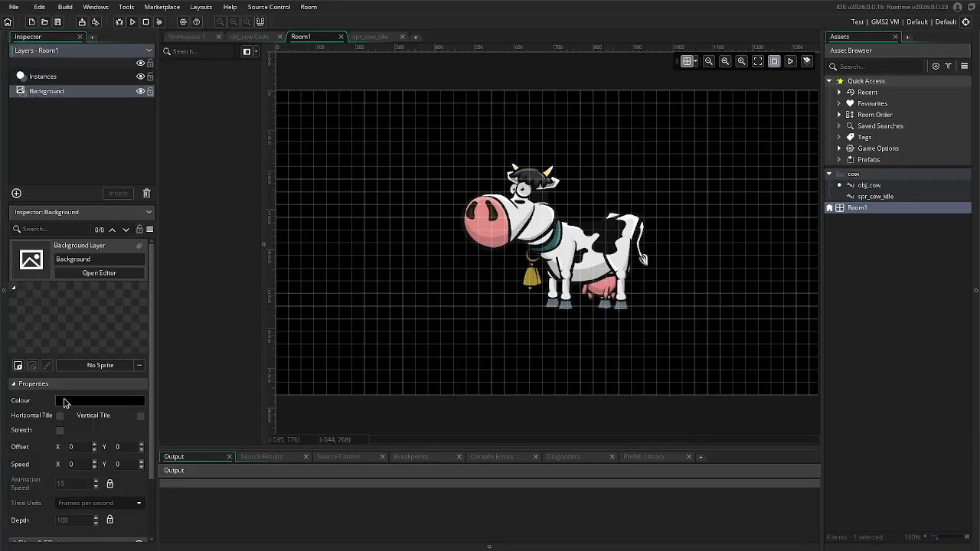
click(65, 402)
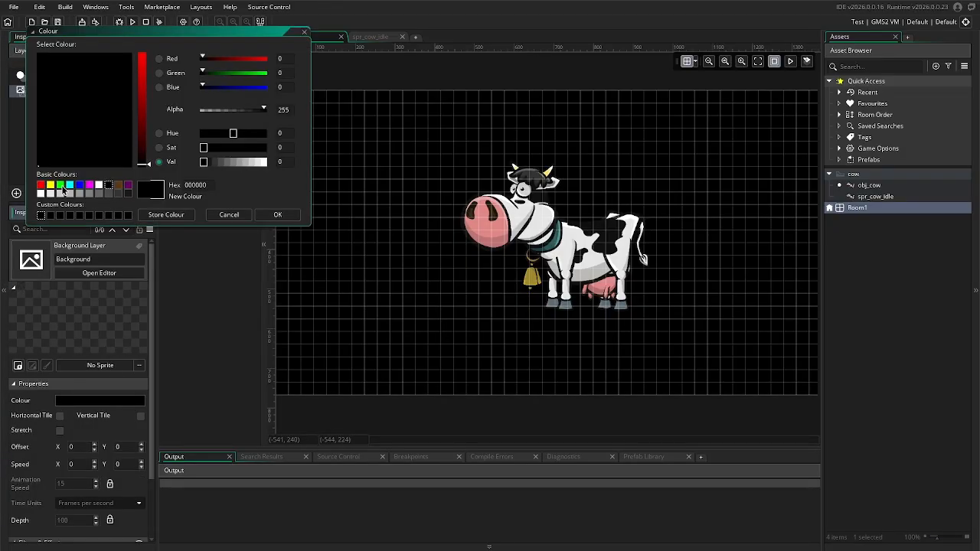
click(61, 186)
drag(244, 72, 225, 75)
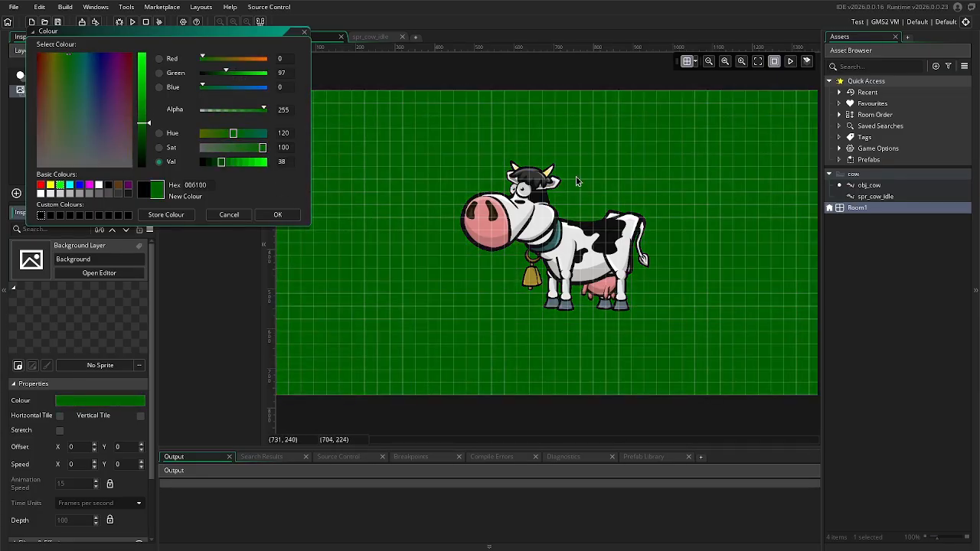
click(278, 215)
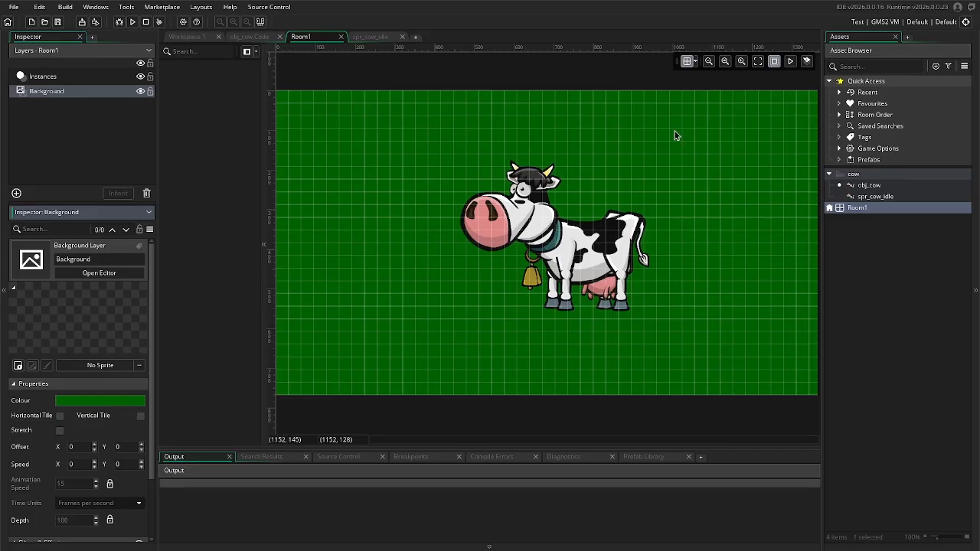
click(131, 22)
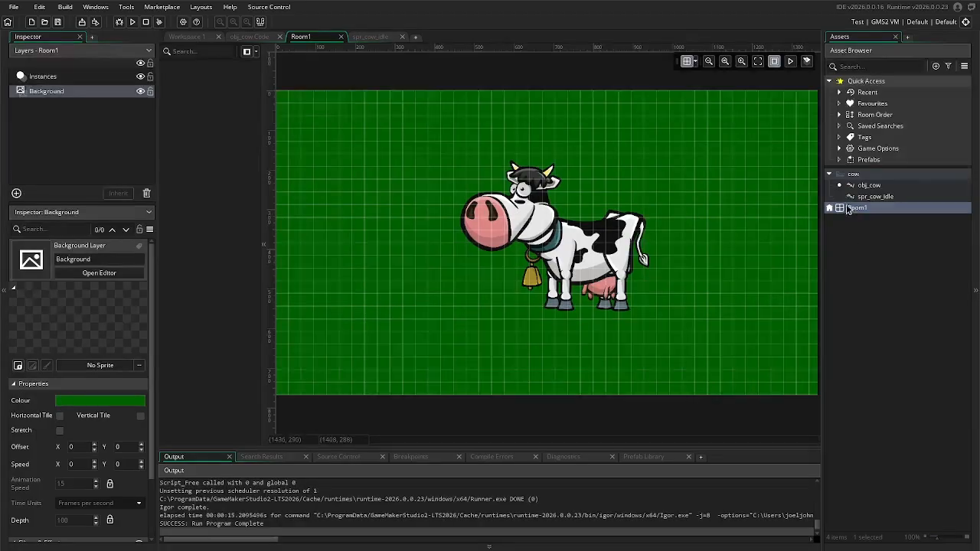
Step: Open obj_cow for editing
double_click(868, 185)
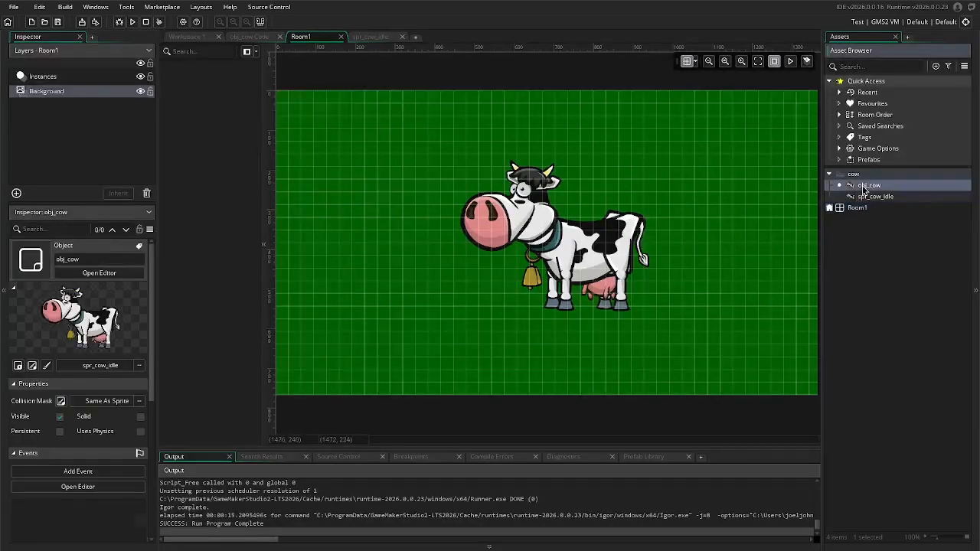